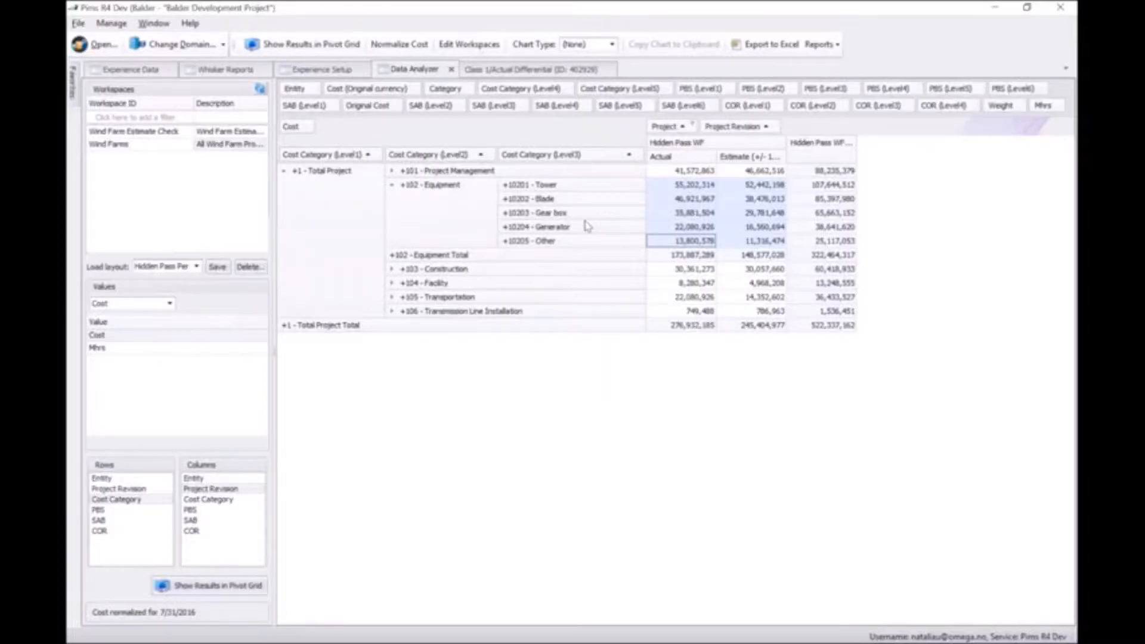
Display the Key Data values in the pivot grid.
left_click(169, 303)
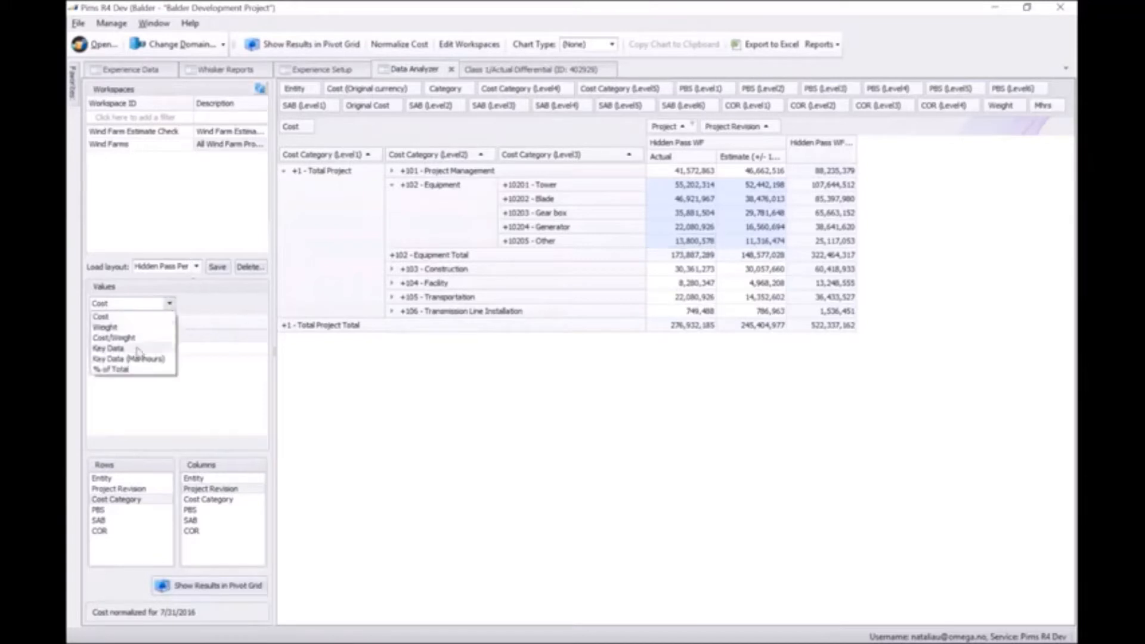
left_click(108, 348)
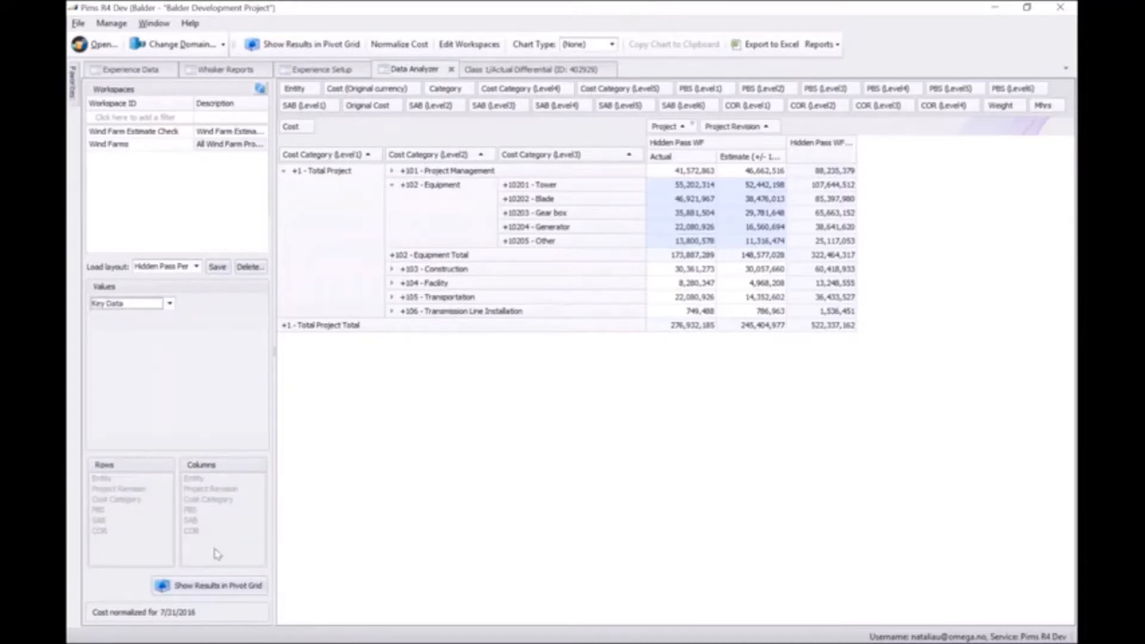
left_click(224, 584)
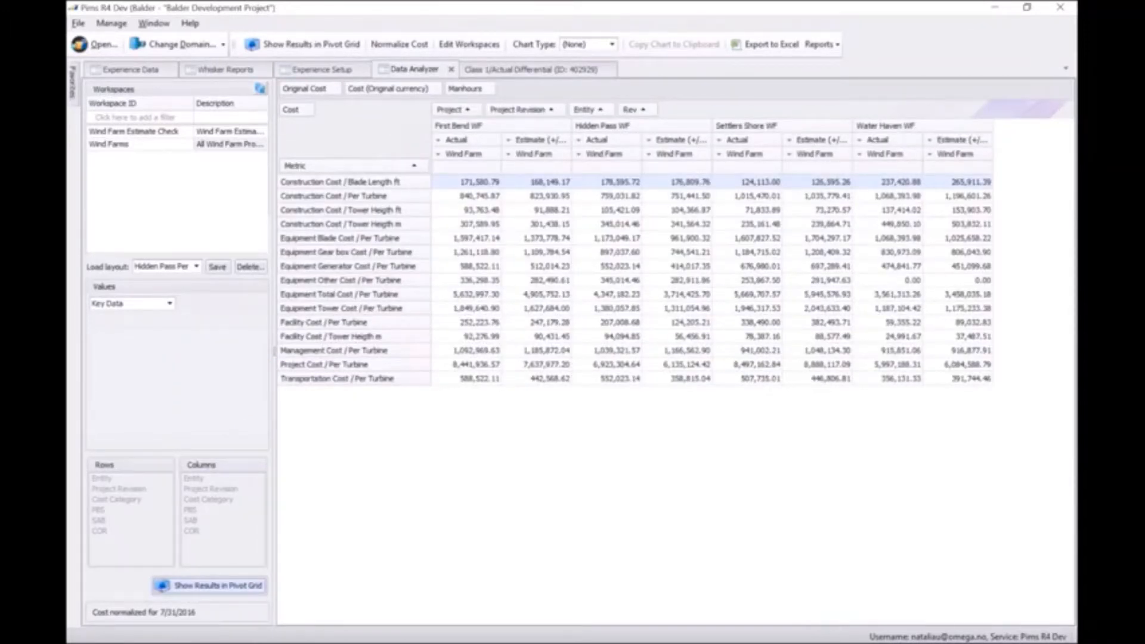
Filter the pivot grid's projects to Hidden Pass WF only.
left_click(478, 110)
left_click(482, 135)
left_click(482, 158)
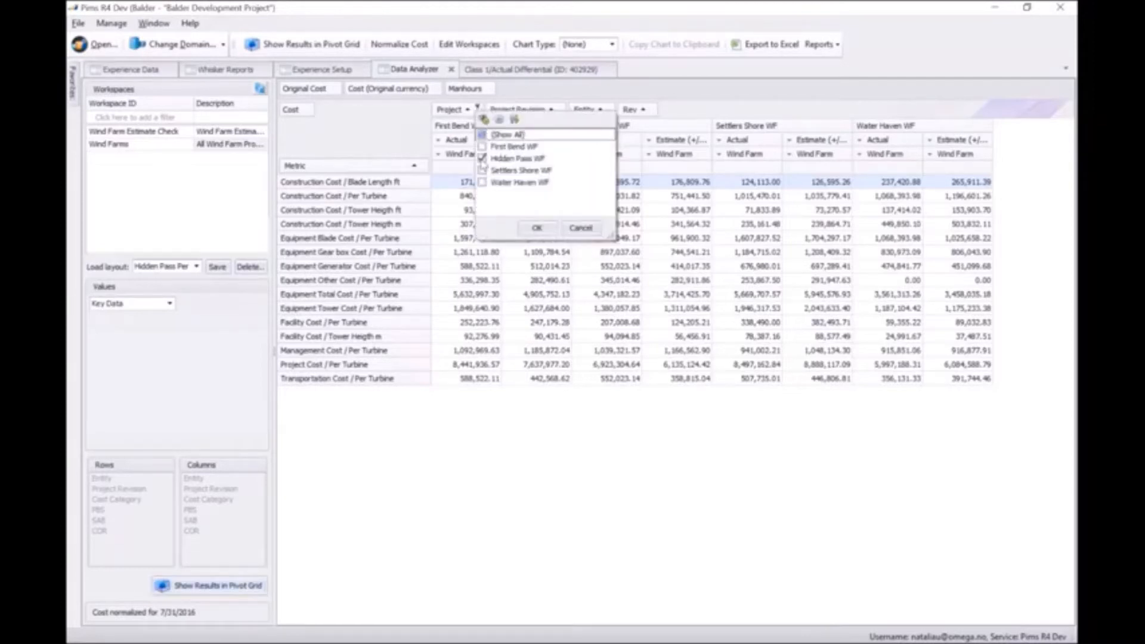
left_click(537, 228)
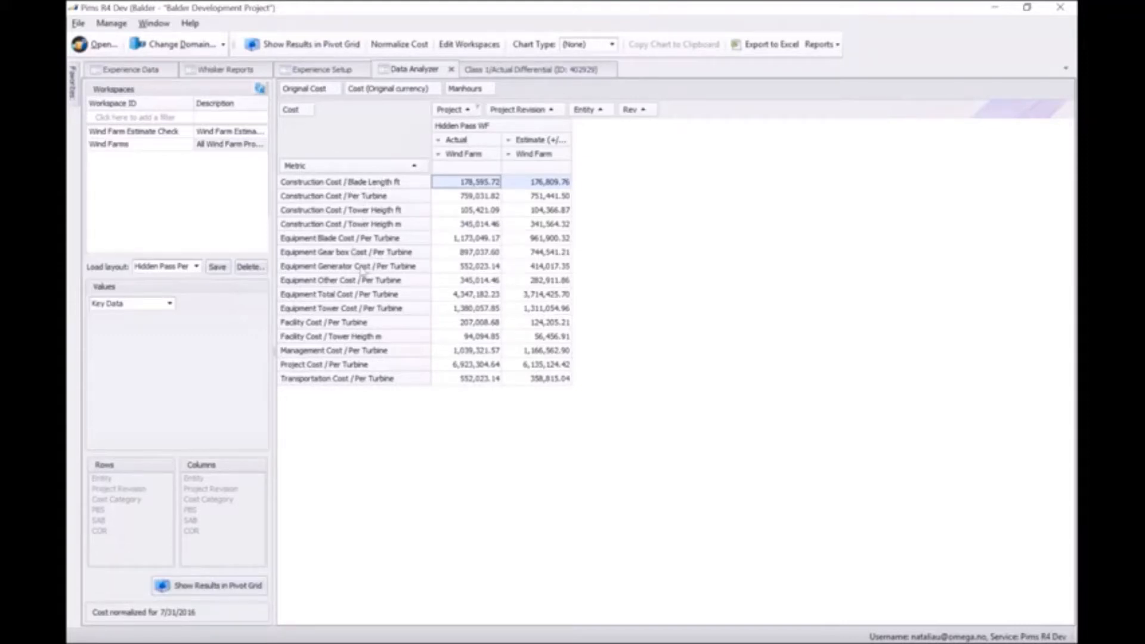
Plot the equipment cost per turbine metrics, Blade through Tower, as a Bar chart, leaving out Equipment Total Cost.
left_click(326, 368)
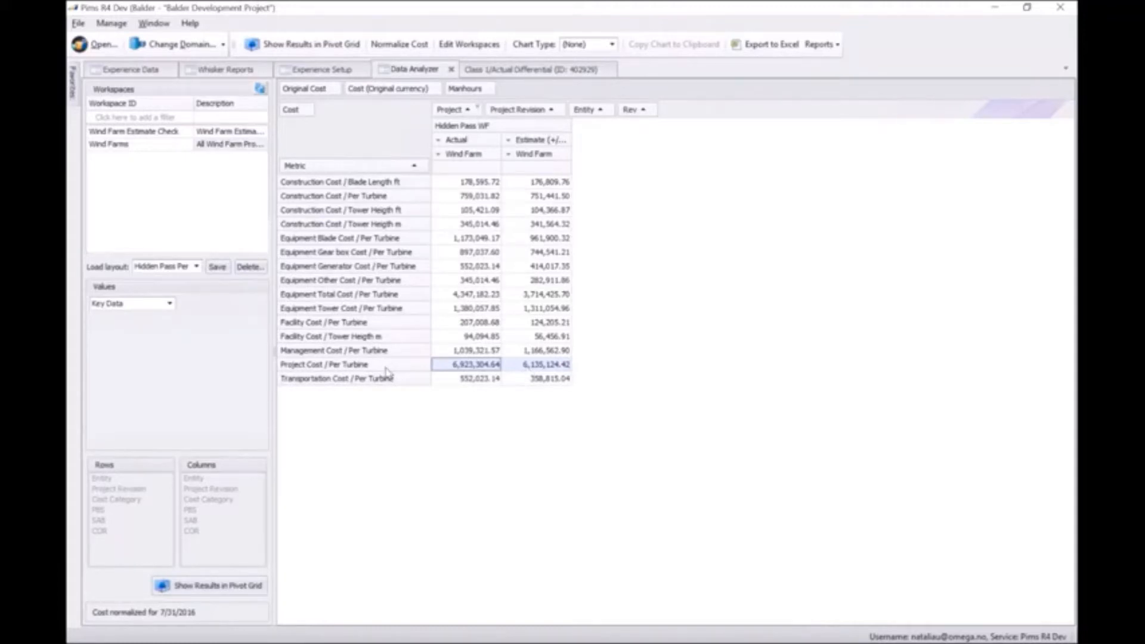
left_click(364, 297)
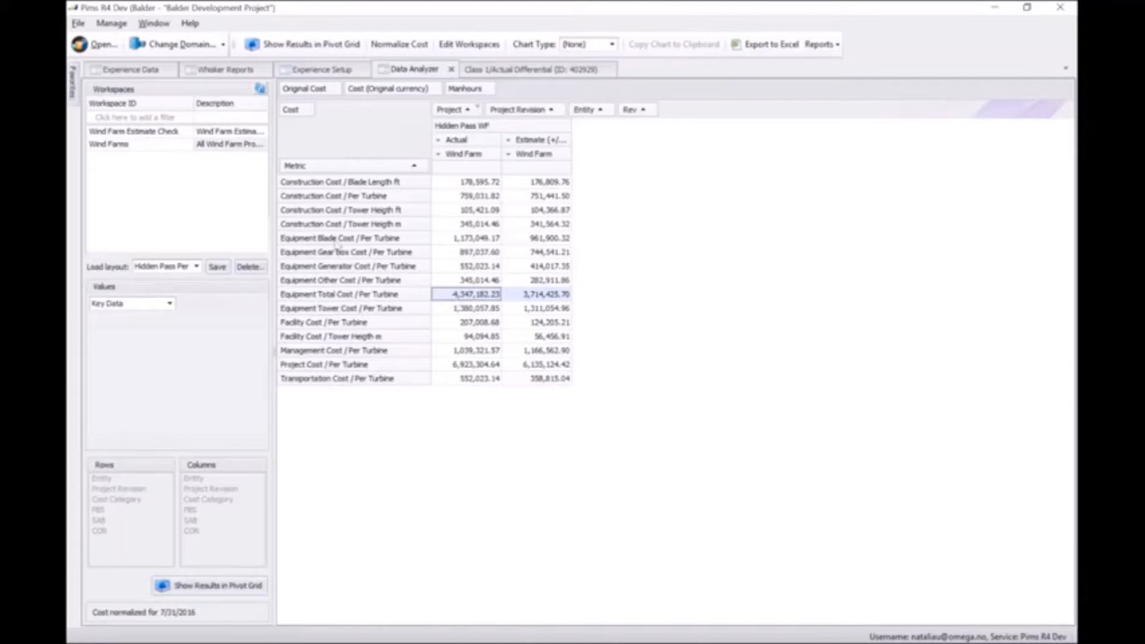
left_click(335, 239)
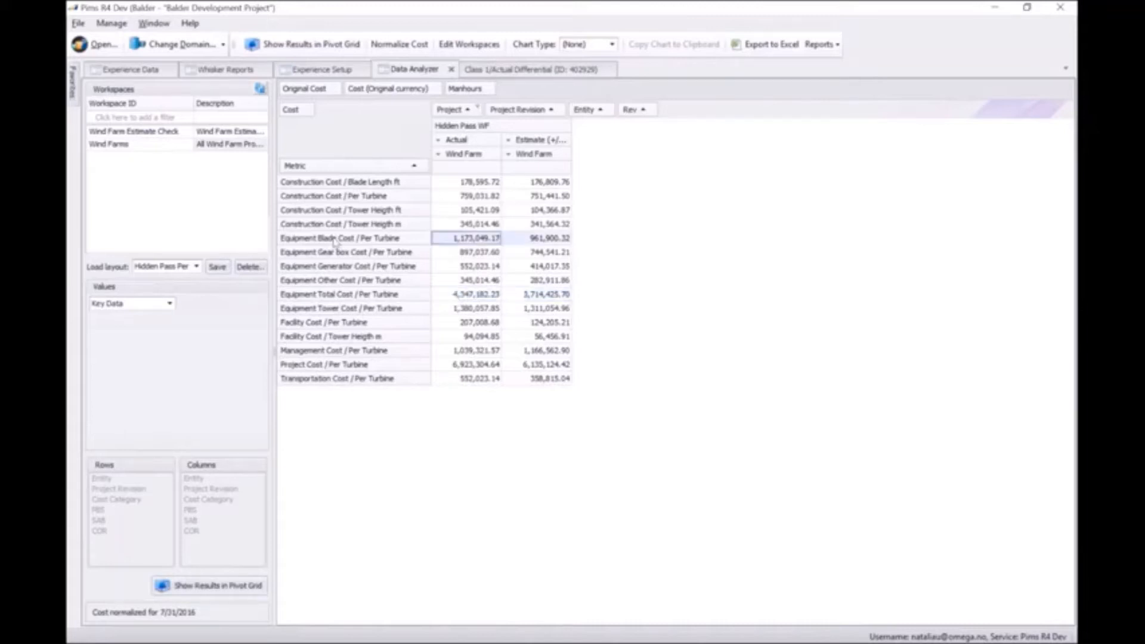
left_click_drag(335, 239, 341, 312)
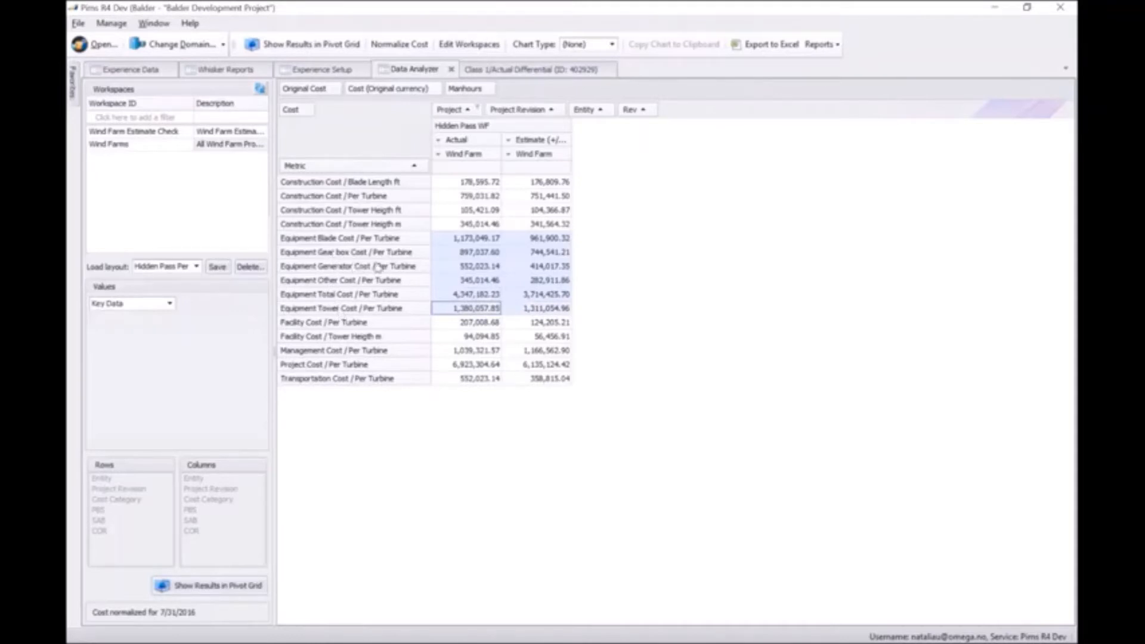
left_click(612, 45)
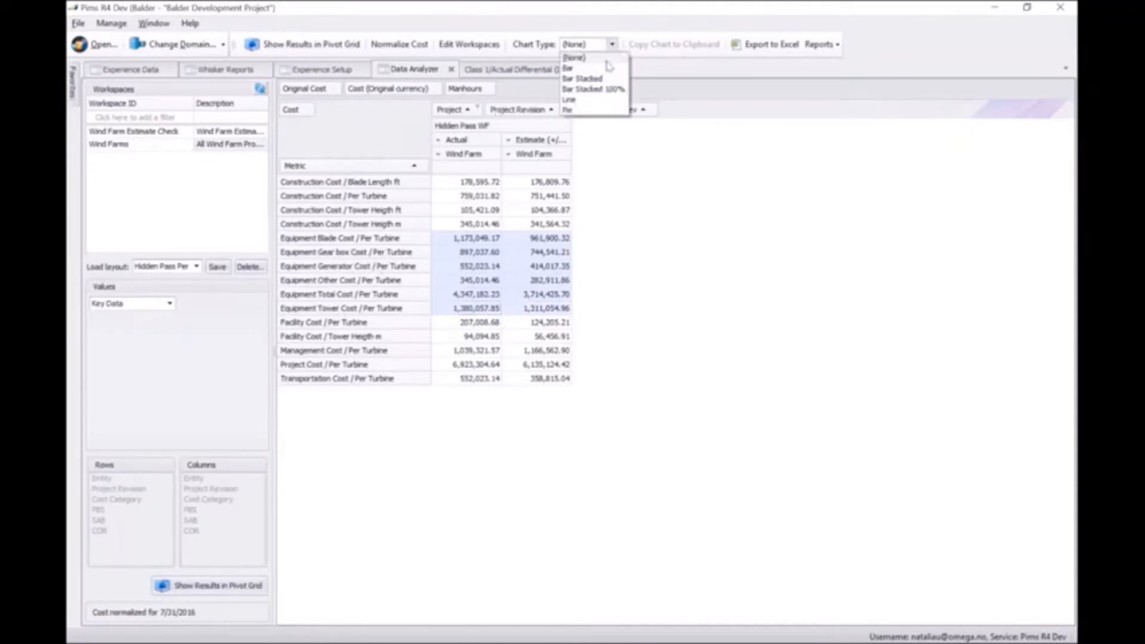
left_click(599, 68)
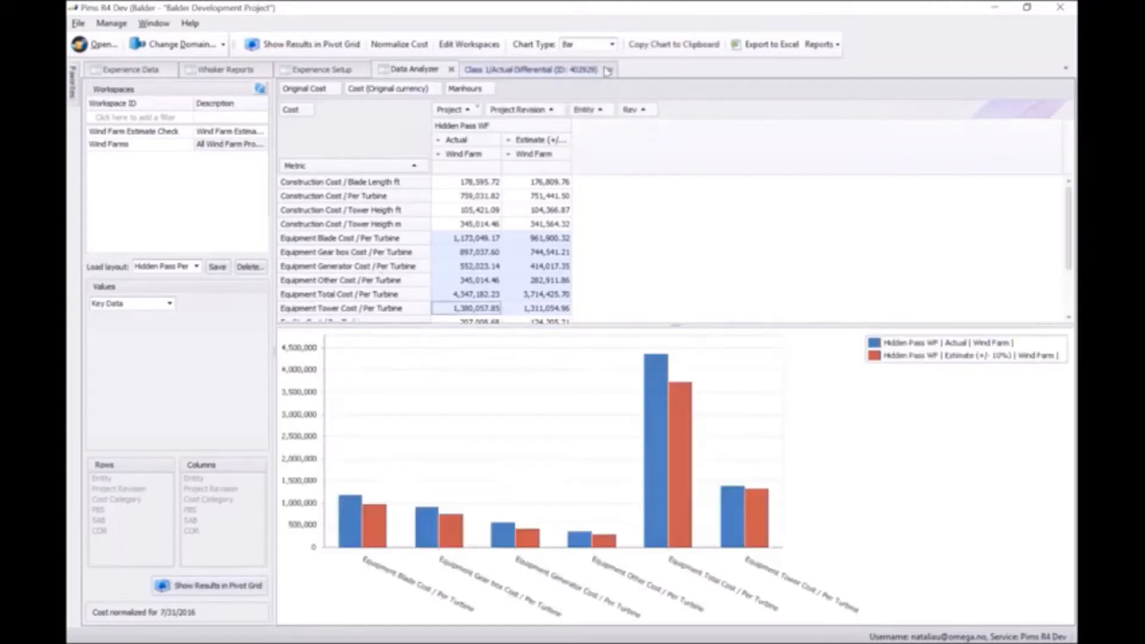
left_click(369, 296, "ctrl")
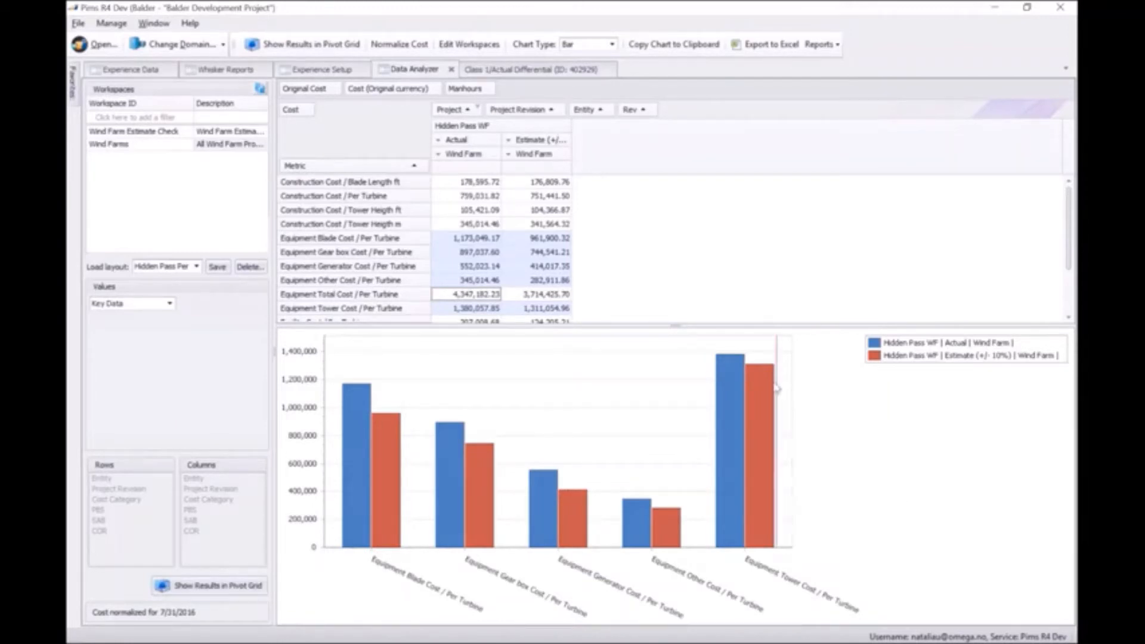
mouse_move(771, 386)
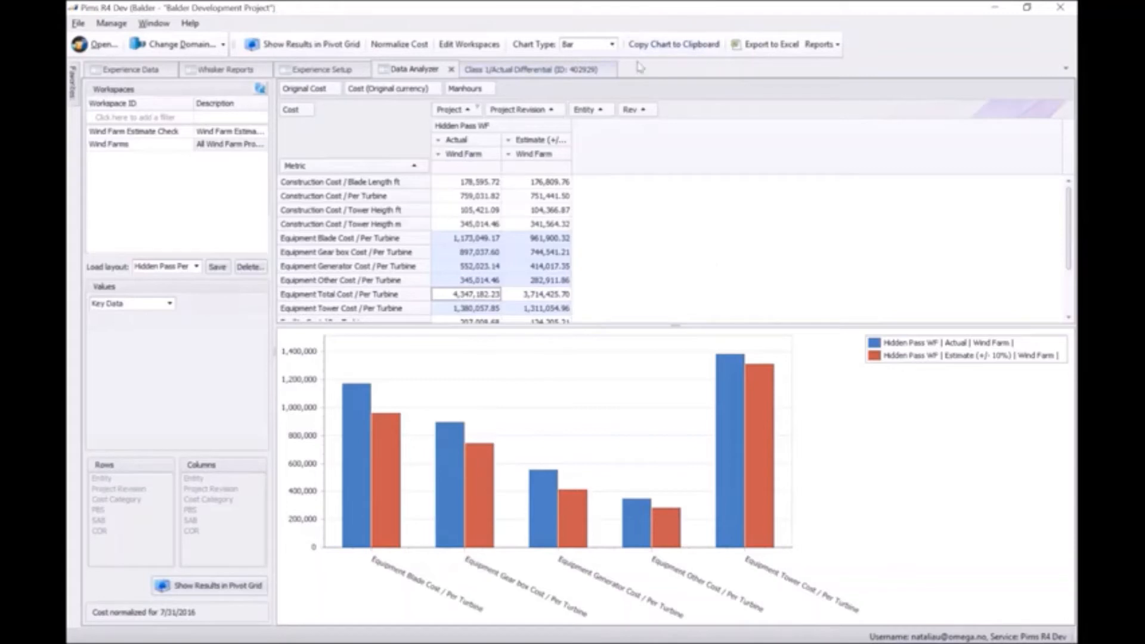
Set the chart type to (None) and extend the project filter to show all wind farm projects.
left_click(612, 45)
left_click(576, 57)
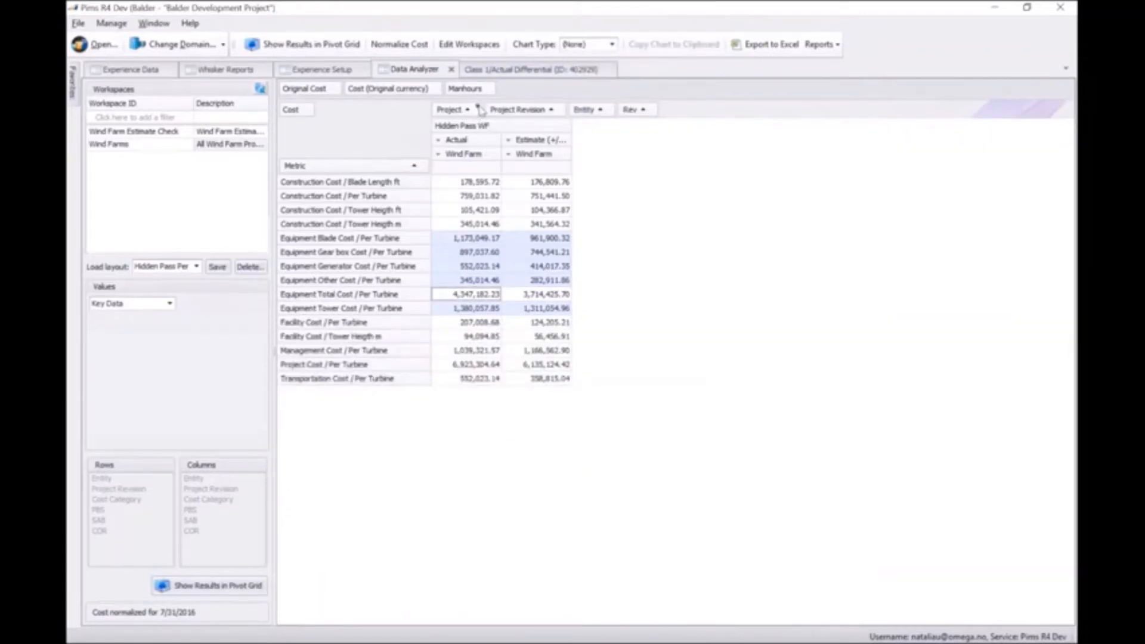
left_click(479, 108)
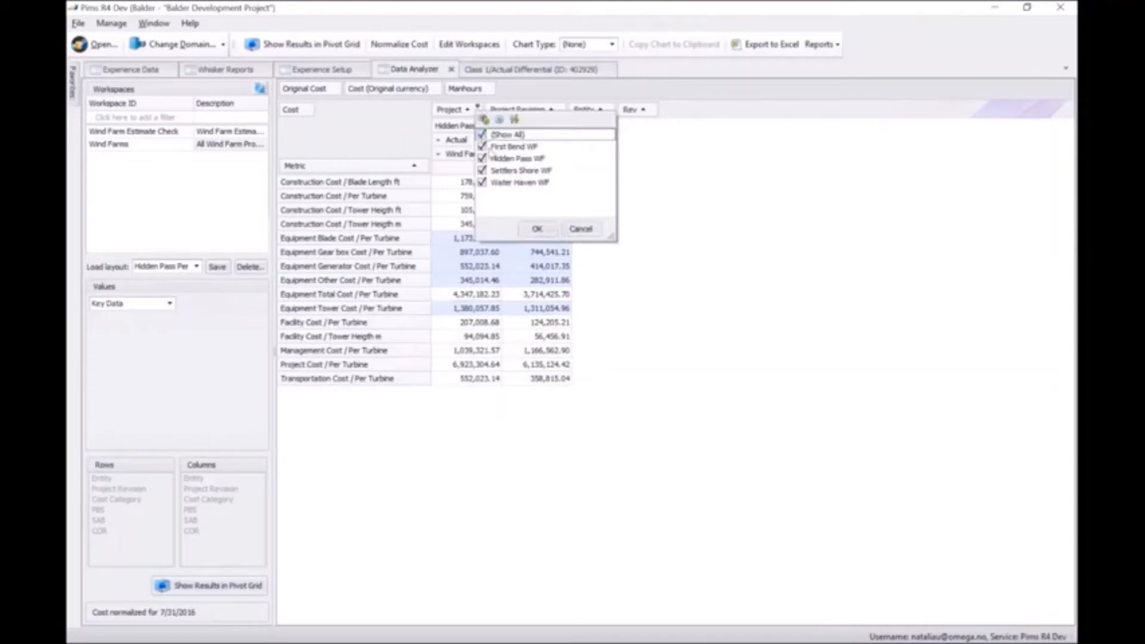
left_click(537, 231)
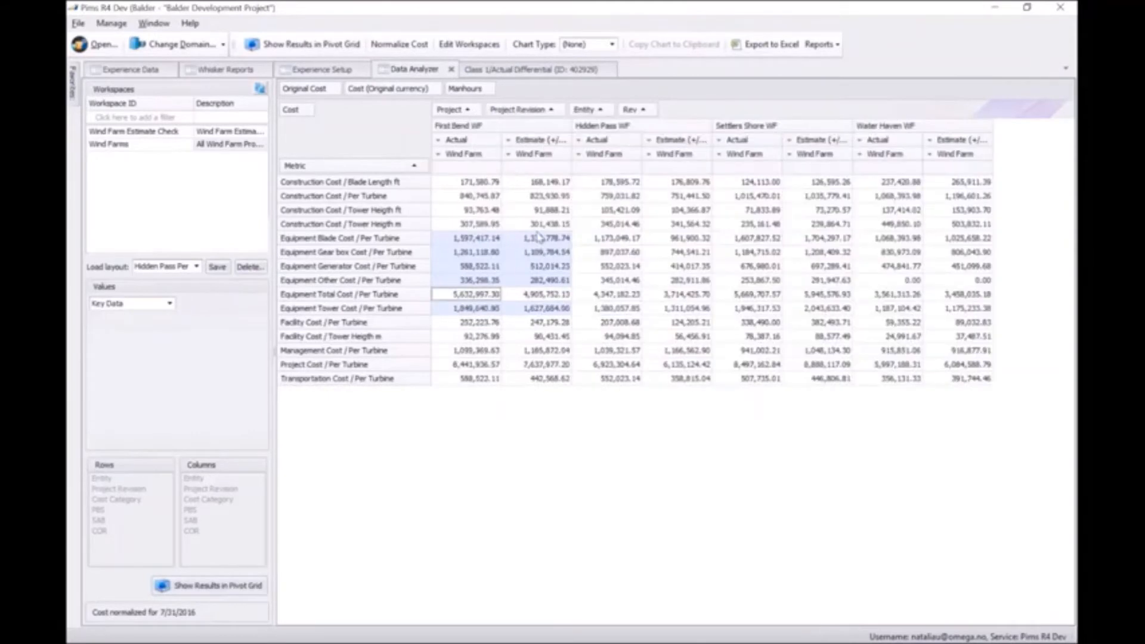
Filter the project revisions to Actual only, excluding Estimate (+/- 10%).
left_click(561, 108)
left_click(565, 158)
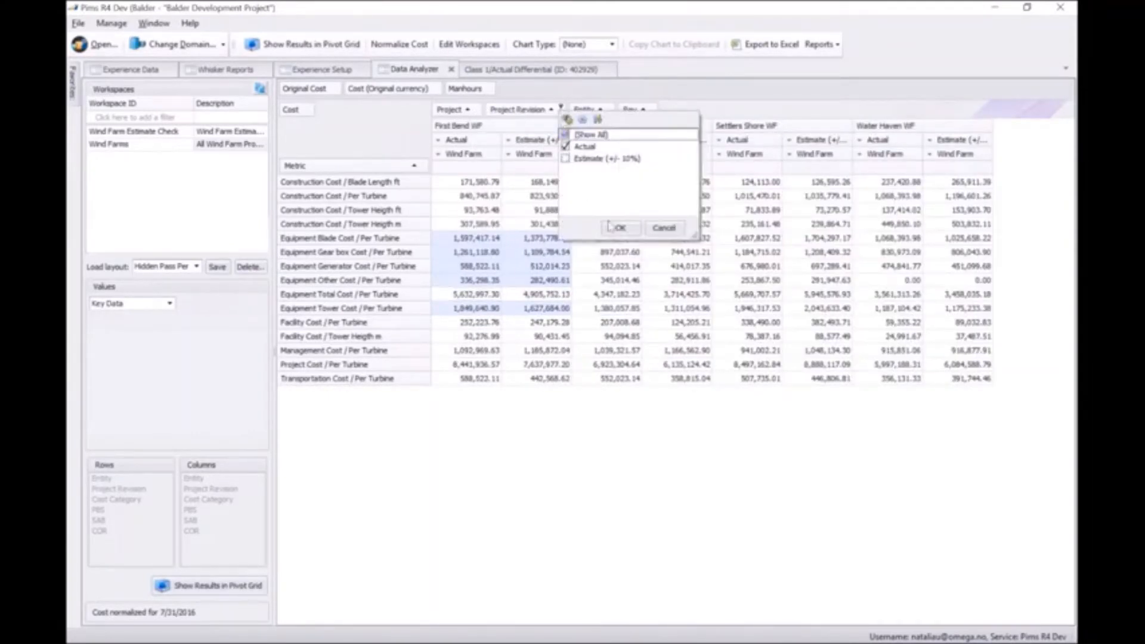
left_click(614, 228)
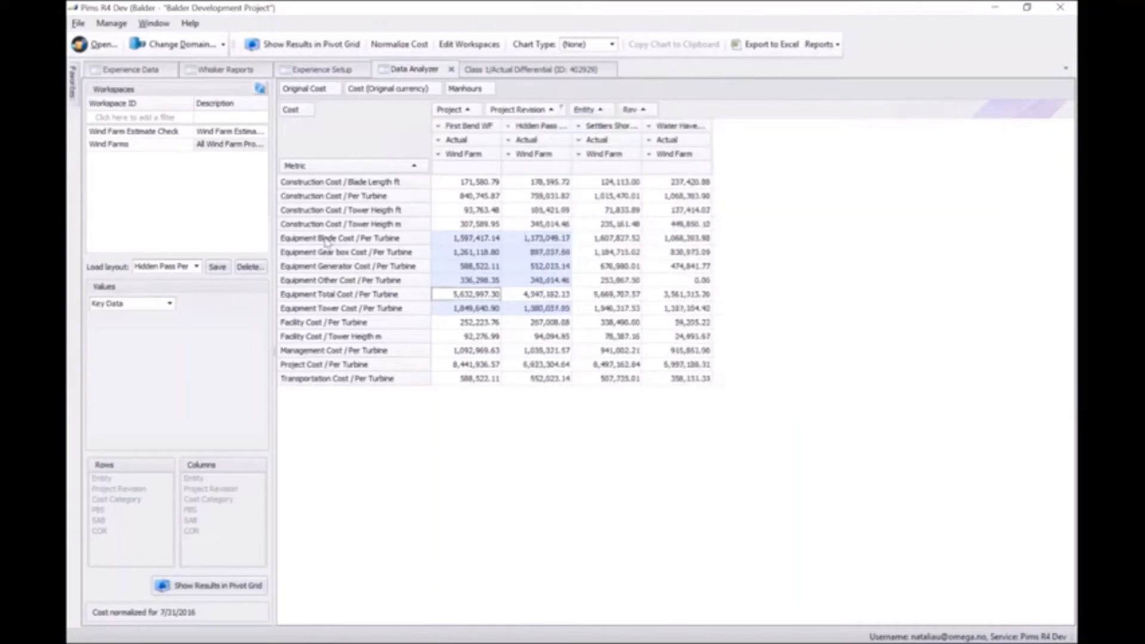
Compare the equipment cost per turbine metrics across all projects in a Bar chart, excluding the Equipment Total Cost row.
left_click_drag(326, 240, 339, 311)
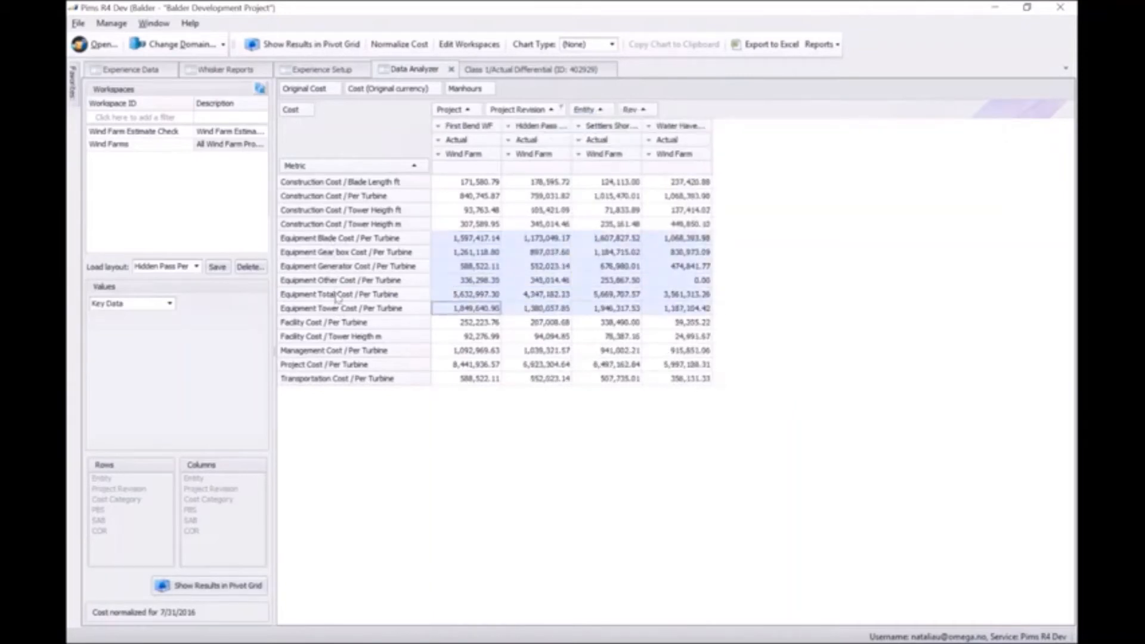
left_click(358, 294, "ctrl")
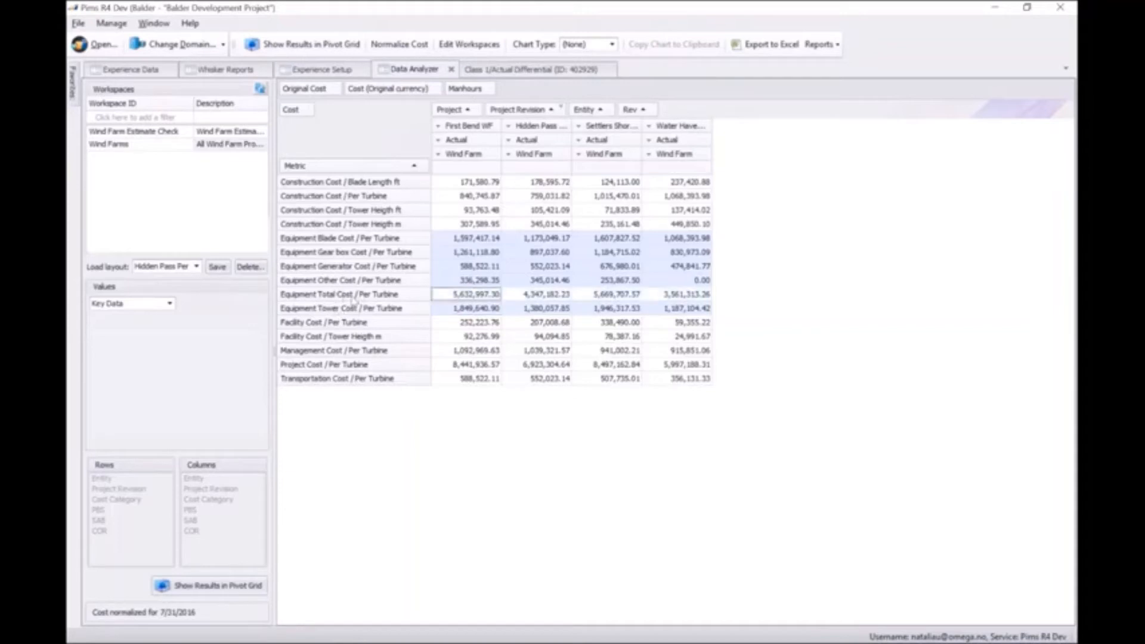
left_click(612, 44)
left_click(582, 63)
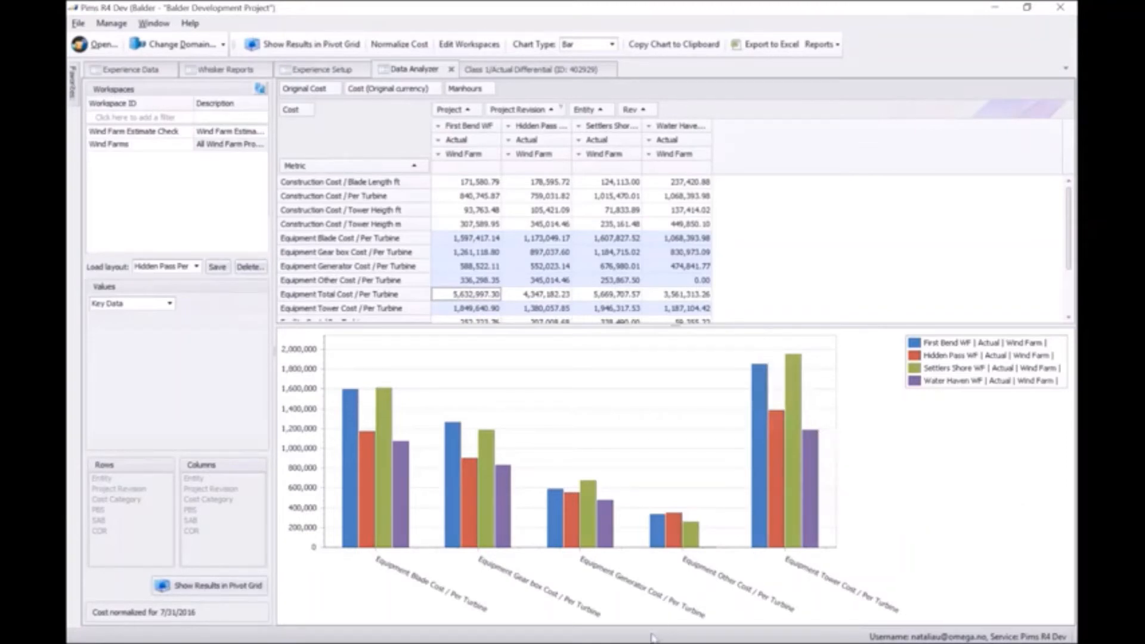
Switch to the slide show and advance to the "Scenario 1: Project Analysis - Results" slide.
key("alt+Tab")
key("alt+Tab")
key("alt+Tab")
key("alt+Tab")
key("alt+Tab")
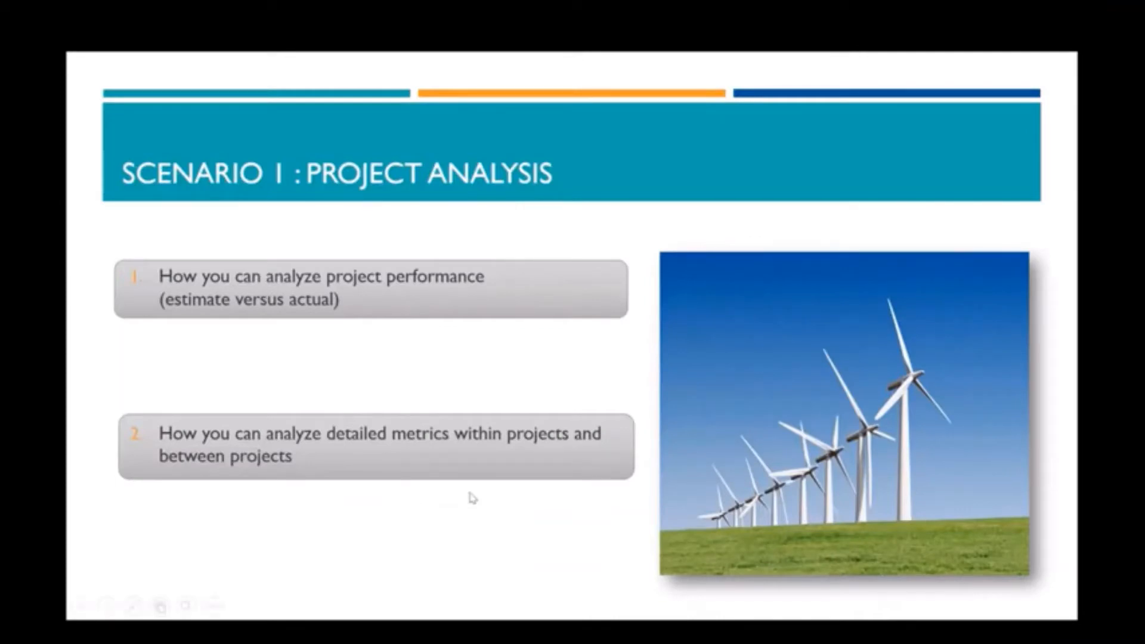
left_click(470, 498)
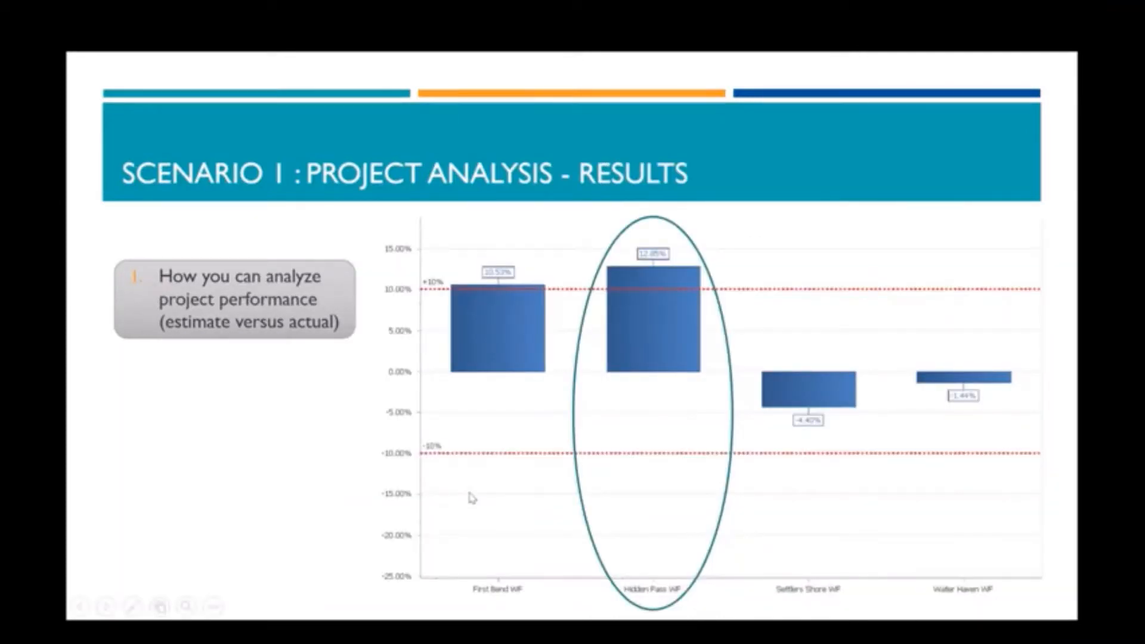